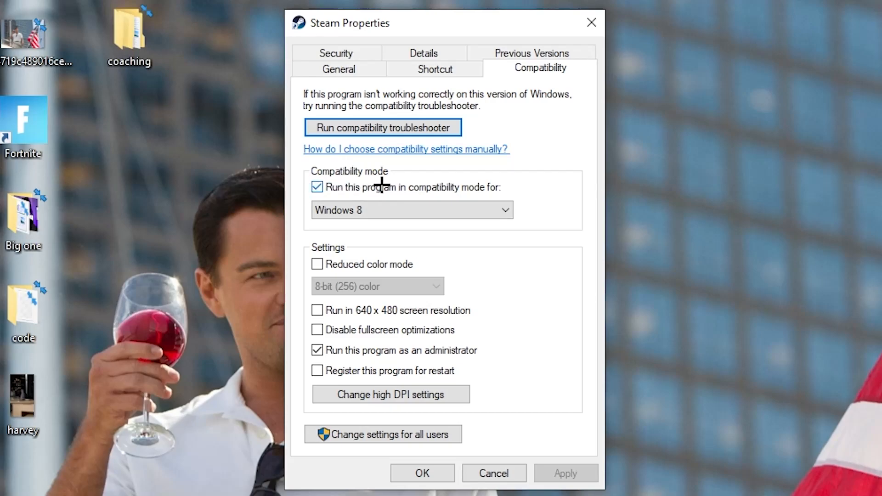
- Check the compatibility mode choices for Steam, keep Windows 8, and confirm the shortcut's properties
{"action": "left_click", "coordinate": [493, 202]}
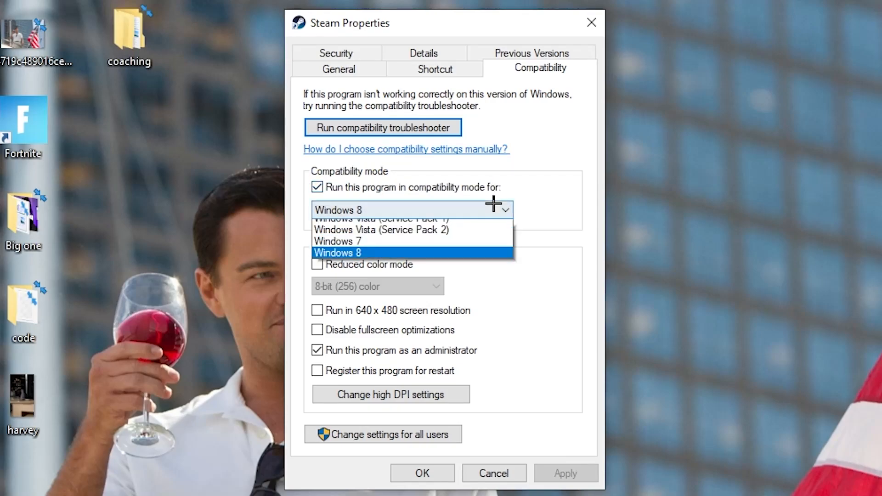
{"action": "left_click", "coordinate": [534, 196]}
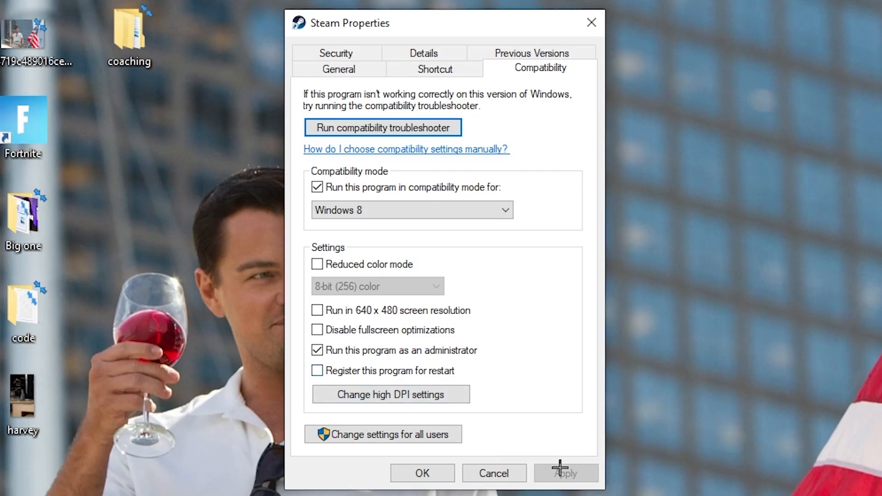
{"action": "left_click", "coordinate": [429, 472]}
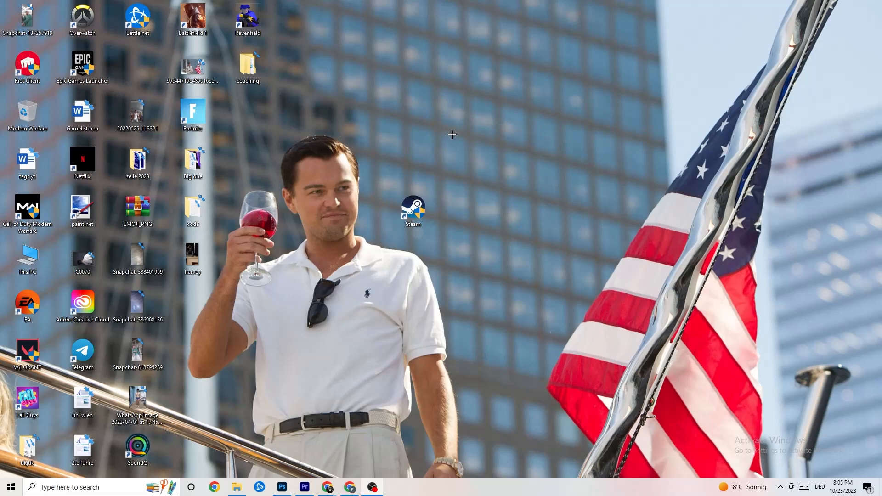
{"action": "left_click_drag", "start_coordinate": [427, 210], "coordinate": [409, 136]}
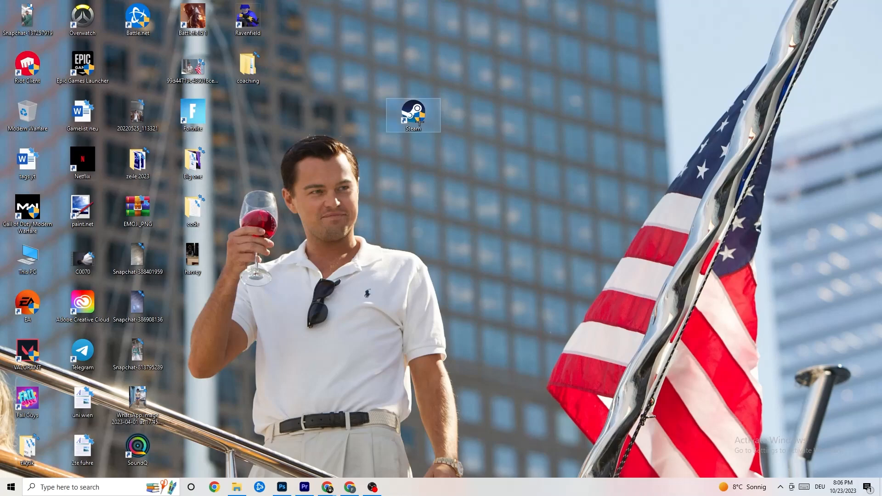
{"action": "left_click_drag", "start_coordinate": [413, 112], "coordinate": [362, 165]}
{"action": "left_click", "coordinate": [361, 123]}
{"action": "left_click", "coordinate": [417, 130]}
{"action": "left_click", "coordinate": [382, 125]}
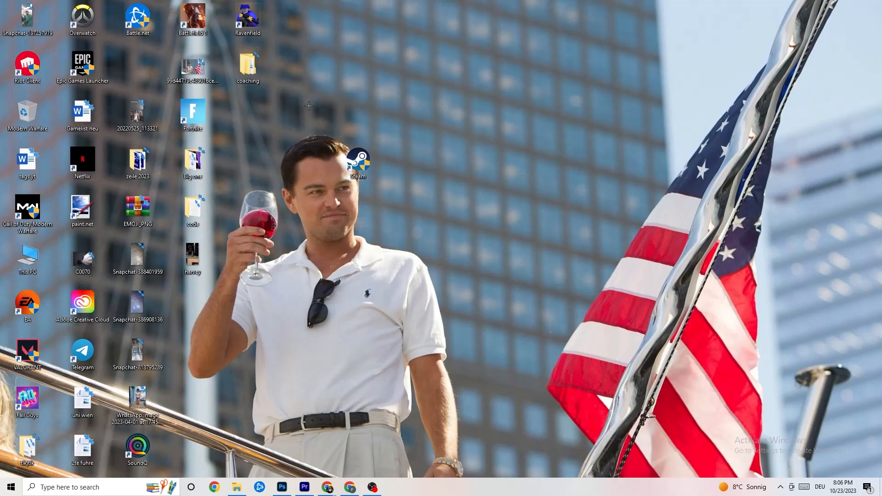
{"action": "left_click_drag", "start_coordinate": [359, 160], "coordinate": [421, 161]}
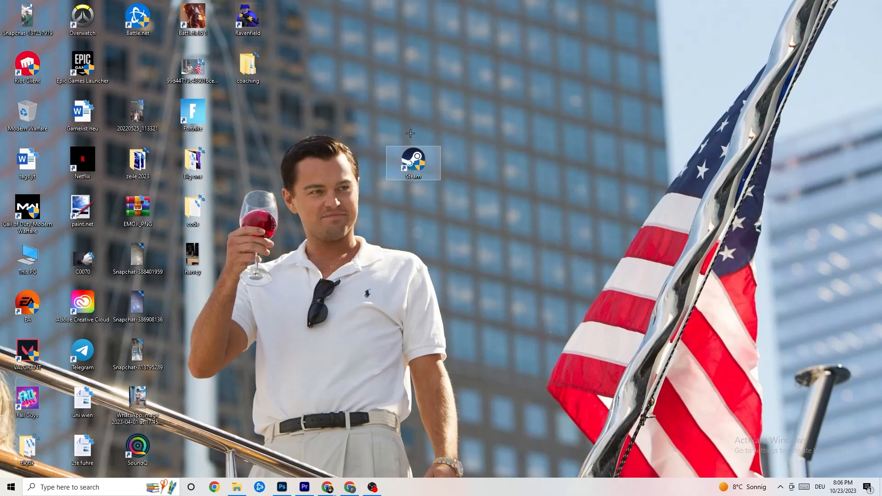
- Review the compatibility settings in the Steam shortcut's properties and close them without changes
{"action": "right_click", "coordinate": [410, 174]}
{"action": "left_click", "coordinate": [460, 414]}
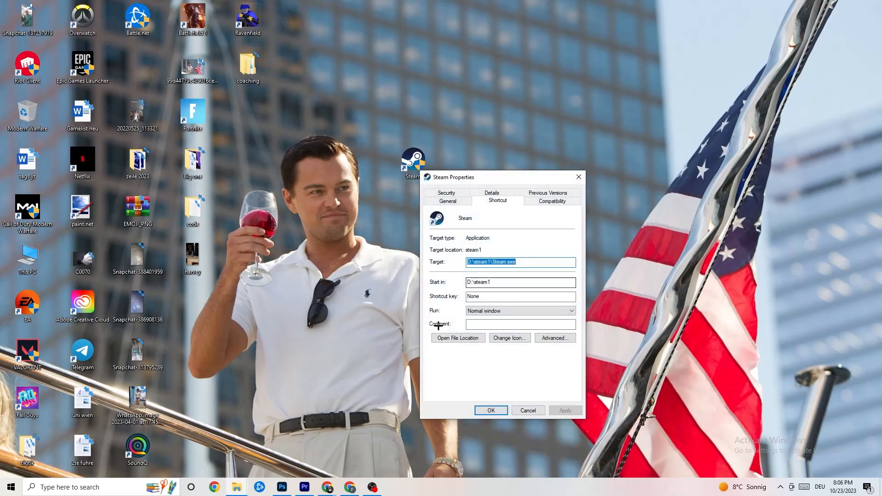
{"action": "left_click", "coordinate": [551, 201]}
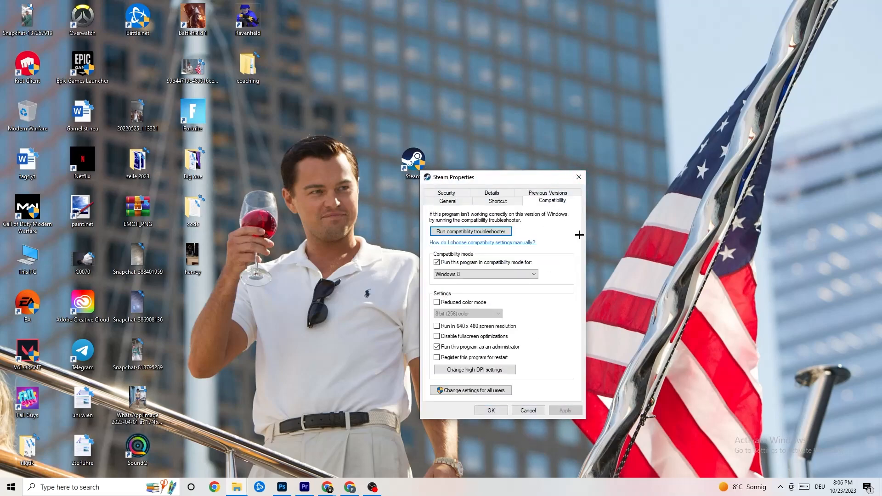
{"action": "left_click", "coordinate": [578, 177]}
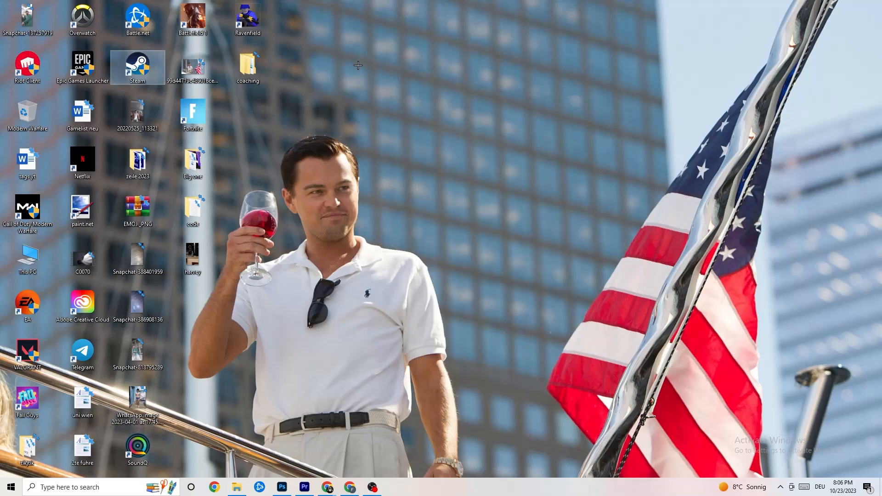
{"action": "left_click", "coordinate": [429, 90]}
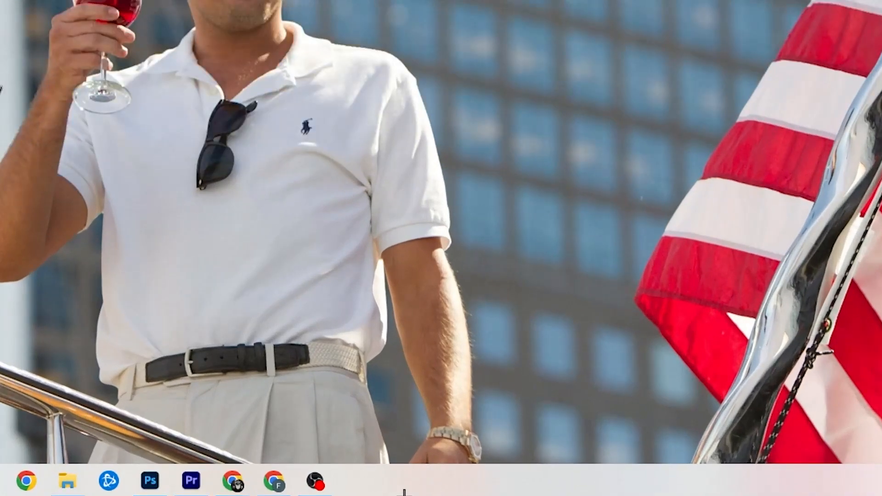
- Open Task Manager from the taskbar and show it maximized
{"action": "right_click", "coordinate": [375, 487]}
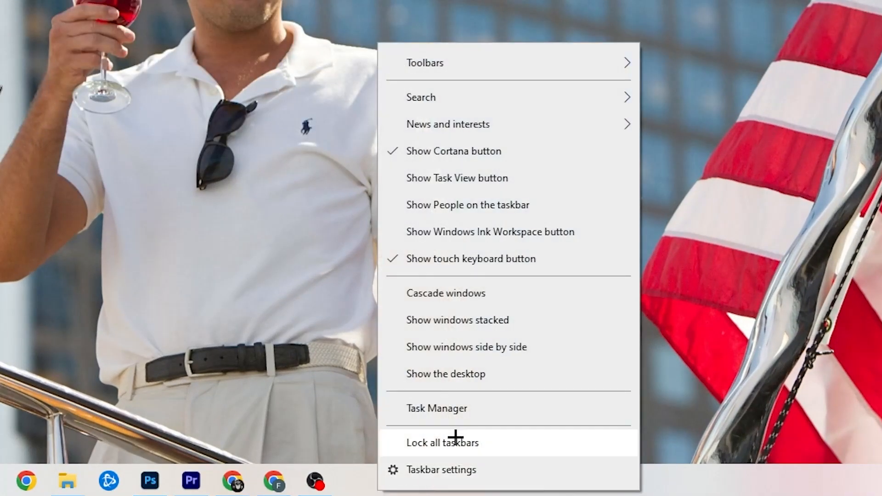
{"action": "left_click", "coordinate": [458, 413]}
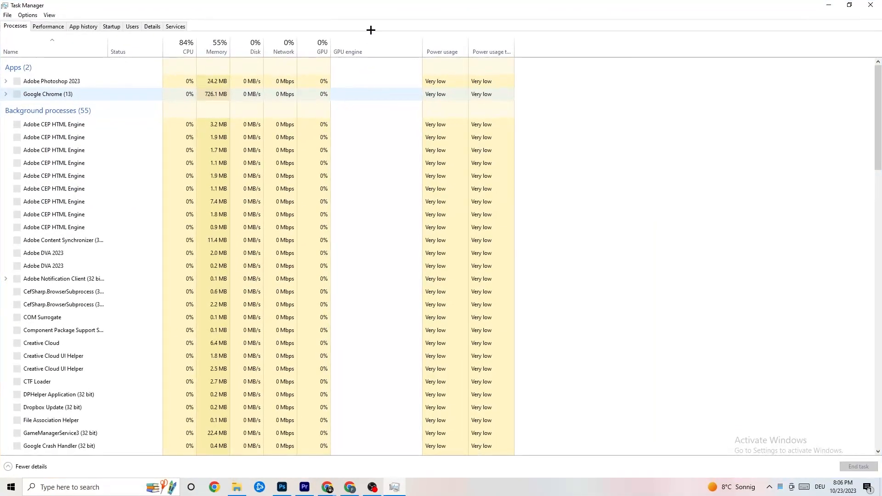
{"action": "left_click_drag", "start_coordinate": [385, 3], "coordinate": [381, 40]}
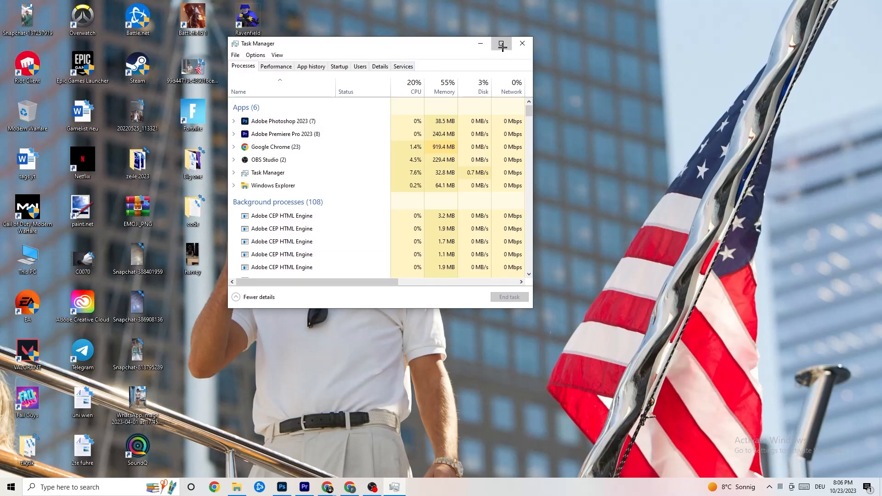
{"action": "left_click", "coordinate": [502, 43]}
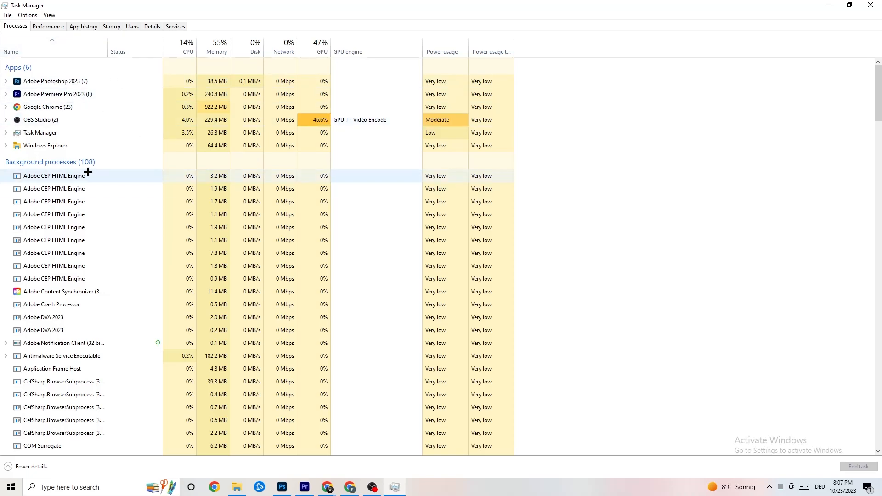
- Look through the running processes and end the Adobe Photoshop 2023 task
{"action": "scroll", "coordinate": [116, 254], "scroll_direction": "down", "scroll_amount": 12}
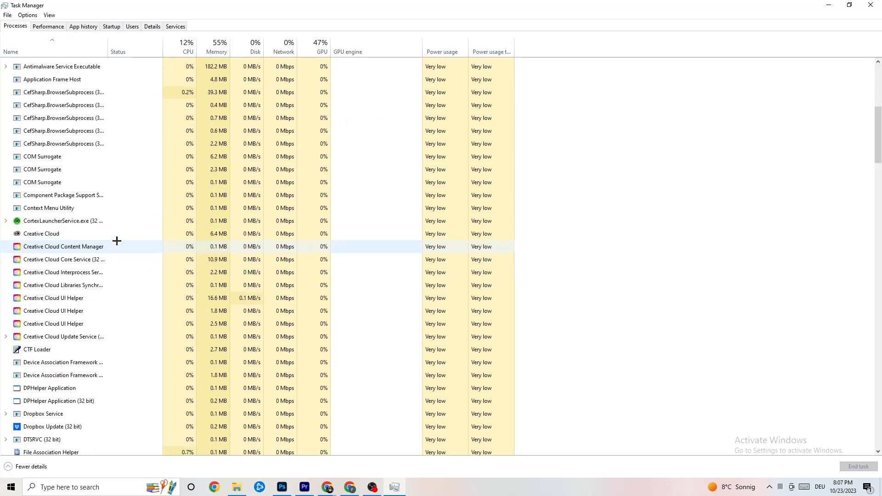
{"action": "scroll", "coordinate": [237, 225], "scroll_direction": "down", "scroll_amount": 4}
{"action": "scroll", "coordinate": [242, 224], "scroll_direction": "up", "scroll_amount": 15}
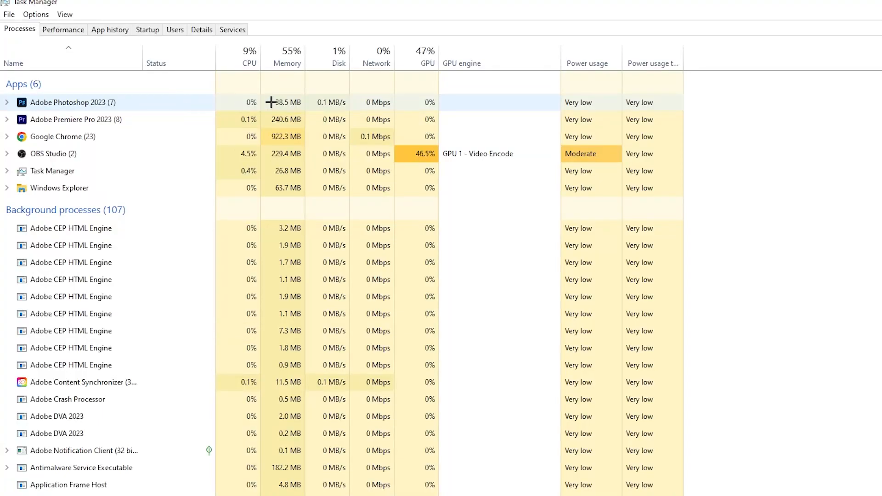
{"action": "right_click", "coordinate": [300, 101]}
{"action": "right_click", "coordinate": [161, 107]}
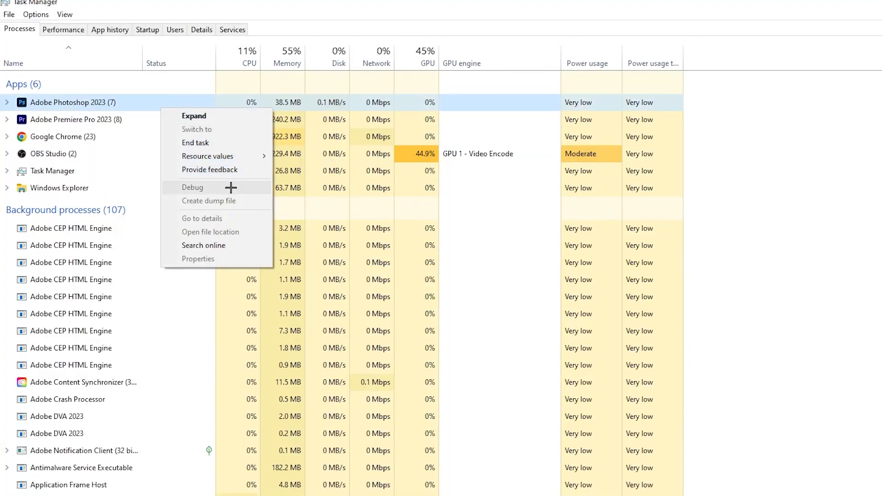
{"action": "left_click", "coordinate": [231, 140]}
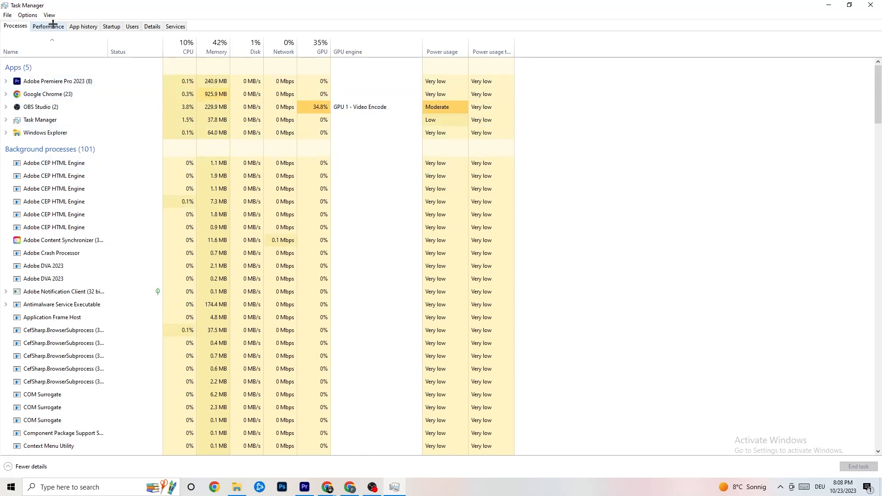
- View the priority options for the Adobe Premiere Pro process in the detailed process list and leave them unchanged
{"action": "left_click", "coordinate": [155, 25]}
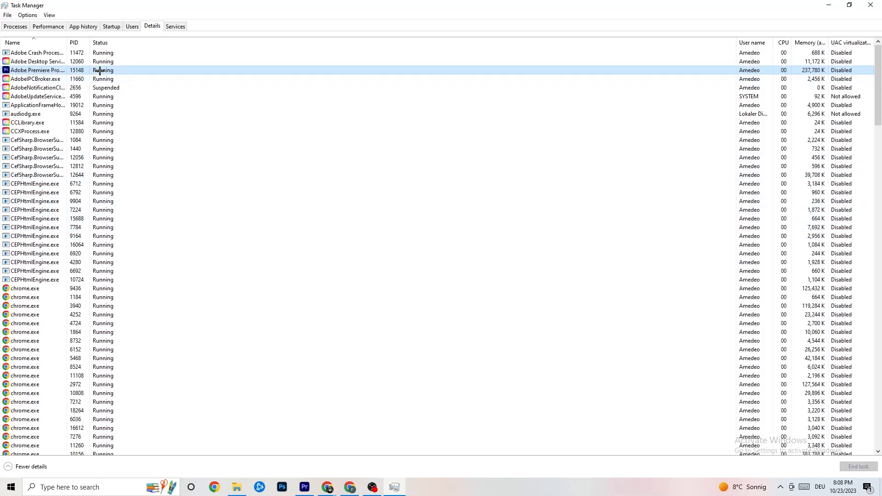
{"action": "right_click", "coordinate": [99, 71]}
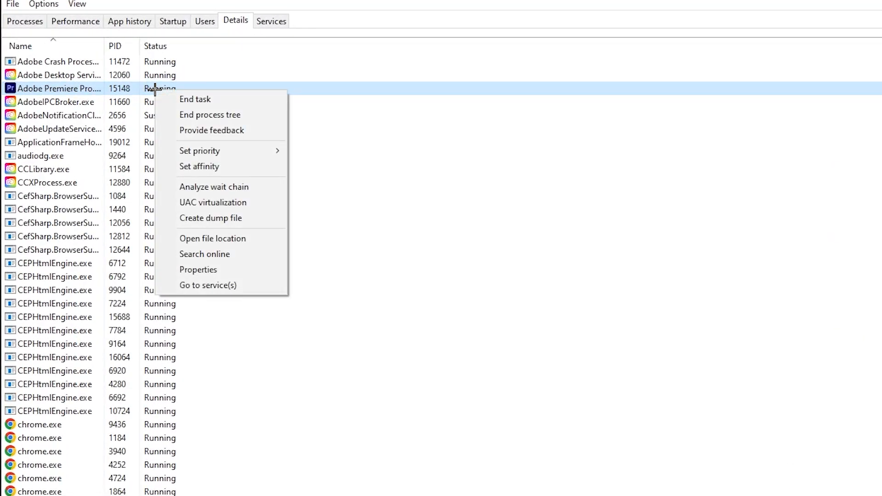
{"action": "mouse_move", "coordinate": [239, 152]}
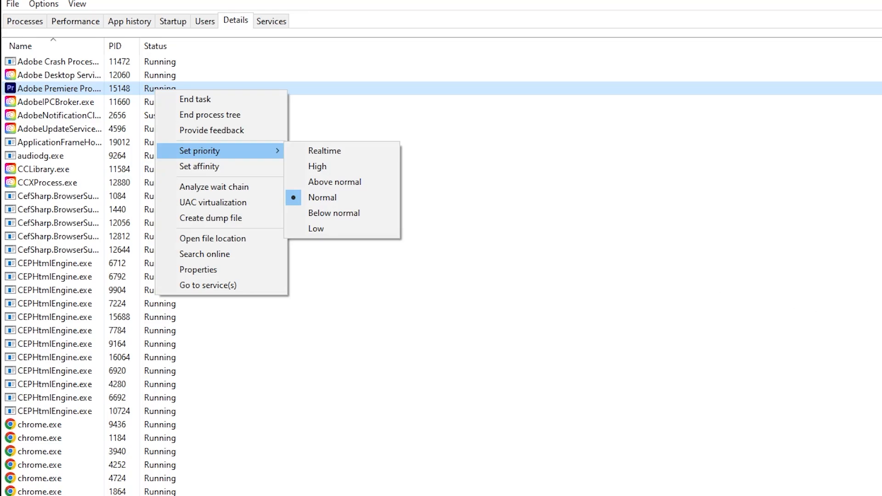
{"action": "left_click", "coordinate": [322, 63]}
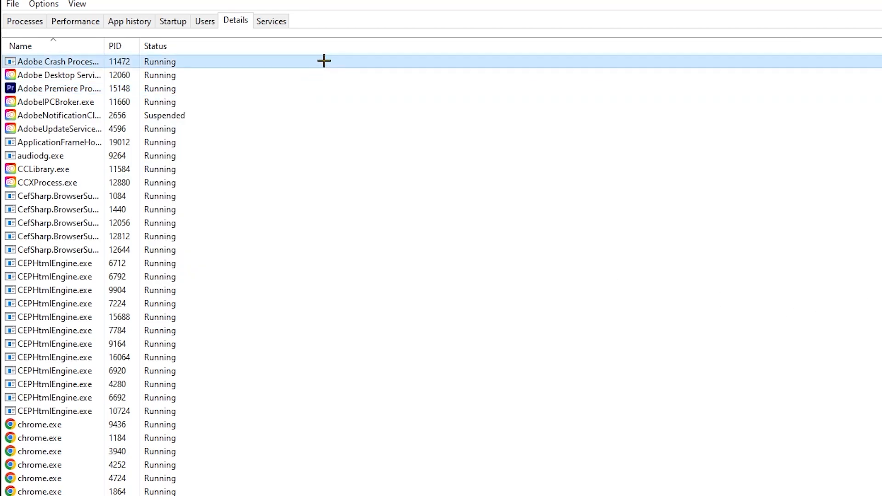
- Examine the startup programs and the actions available for Adobe Updater Startup Utility, and close Task Manager
{"action": "left_click", "coordinate": [174, 19]}
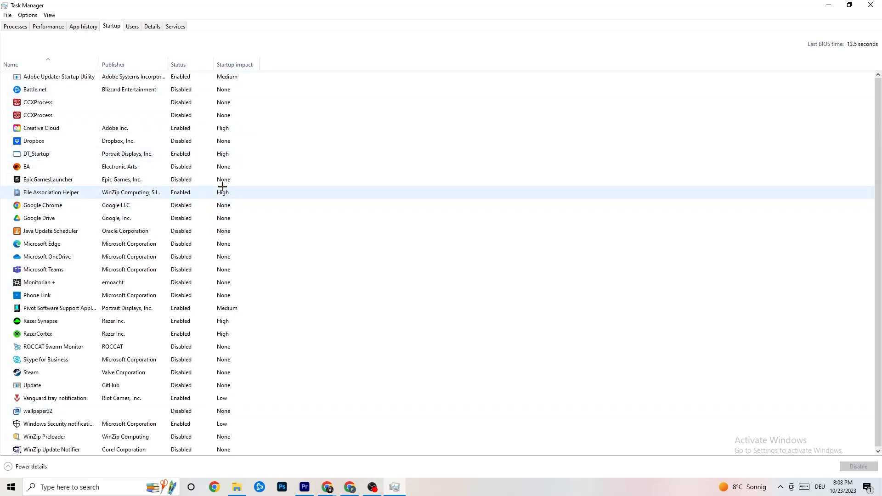
{"action": "left_click", "coordinate": [188, 80]}
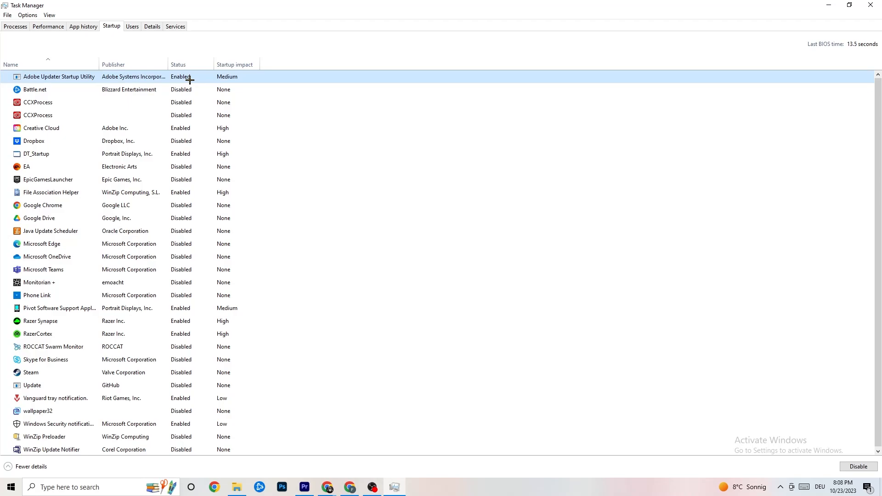
{"action": "right_click", "coordinate": [189, 80]}
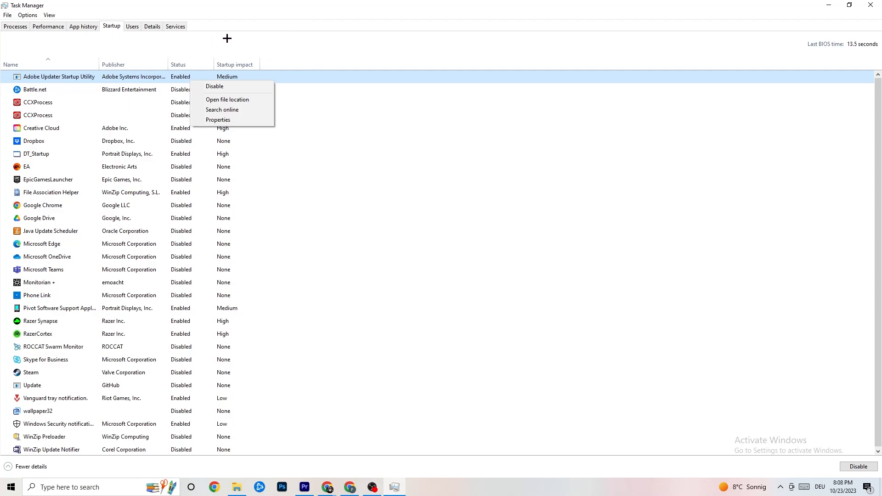
{"action": "left_click", "coordinate": [313, 3]}
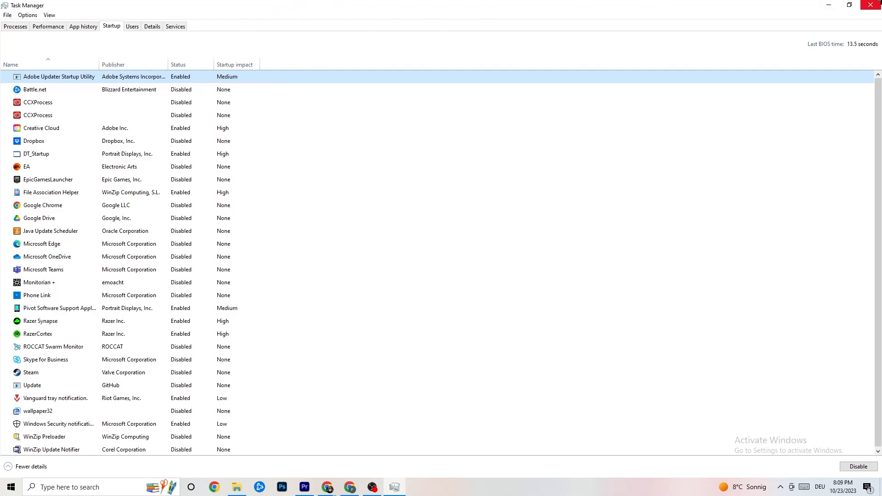
{"action": "left_click", "coordinate": [871, 5]}
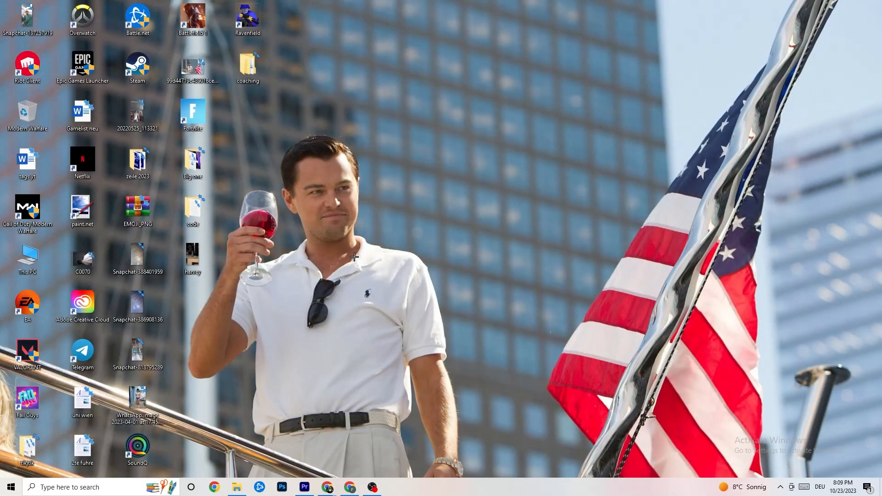
- Open the Windows system settings and look through the Display page down to scale and layout
{"action": "left_click", "coordinate": [1, 492]}
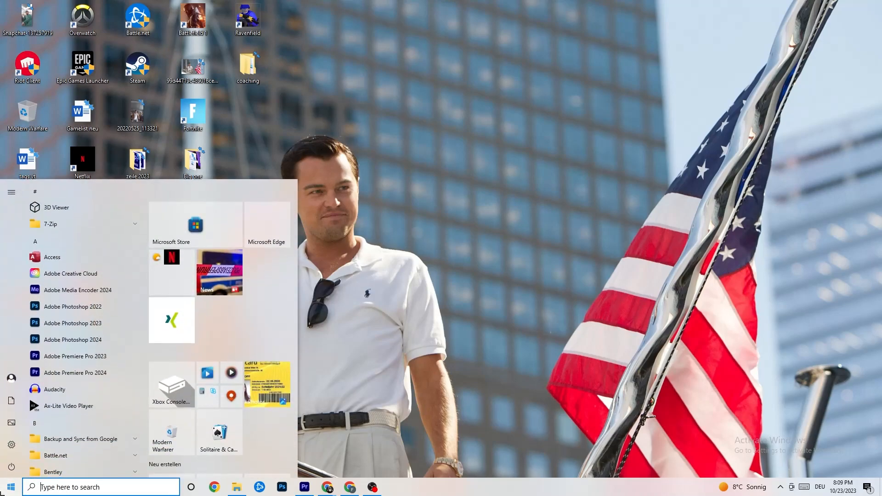
{"action": "left_click", "coordinate": [12, 447]}
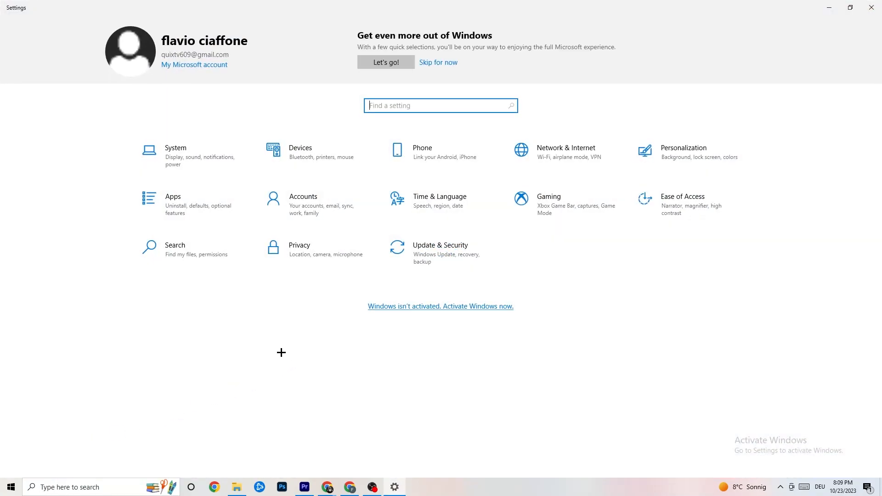
{"action": "left_click", "coordinate": [209, 160]}
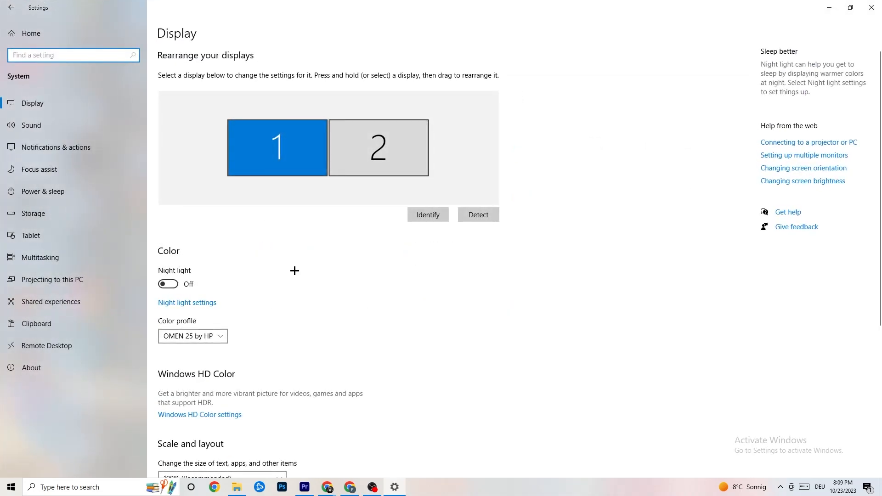
{"action": "scroll", "coordinate": [496, 179], "scroll_direction": "down", "scroll_amount": 5}
{"action": "scroll", "coordinate": [496, 179], "scroll_direction": "up", "scroll_amount": 5}
{"action": "scroll", "coordinate": [375, 220], "scroll_direction": "down", "scroll_amount": 5}
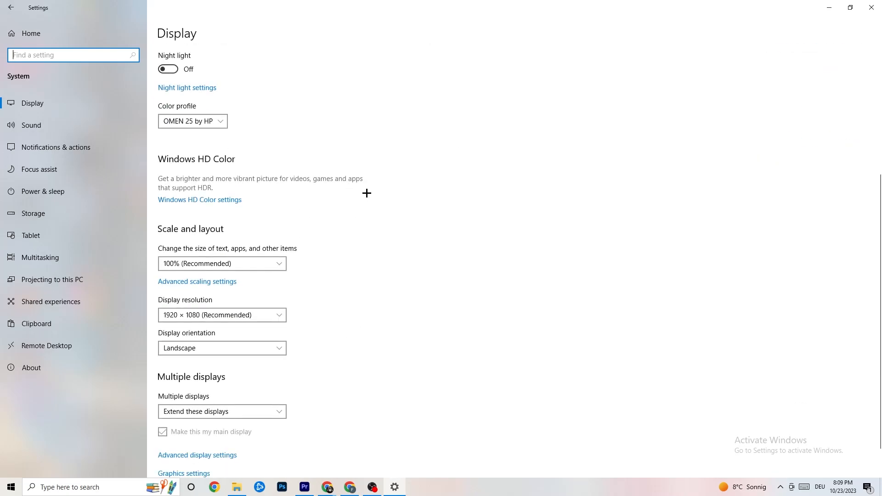
- Check the scaling and display resolution choices, keeping 100% (Recommended) and 1920 × 1080 (Recommended)
{"action": "left_click", "coordinate": [277, 264]}
{"action": "left_click", "coordinate": [266, 232]}
{"action": "left_click", "coordinate": [225, 271]}
{"action": "left_click", "coordinate": [390, 236]}
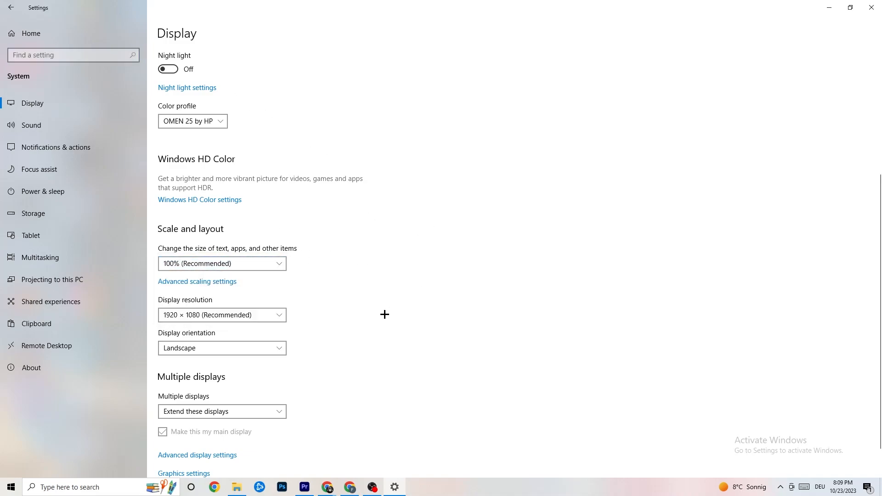
{"action": "left_click", "coordinate": [264, 320]}
{"action": "left_click", "coordinate": [391, 275]}
{"action": "scroll", "coordinate": [368, 271], "scroll_direction": "down", "scroll_amount": 1}
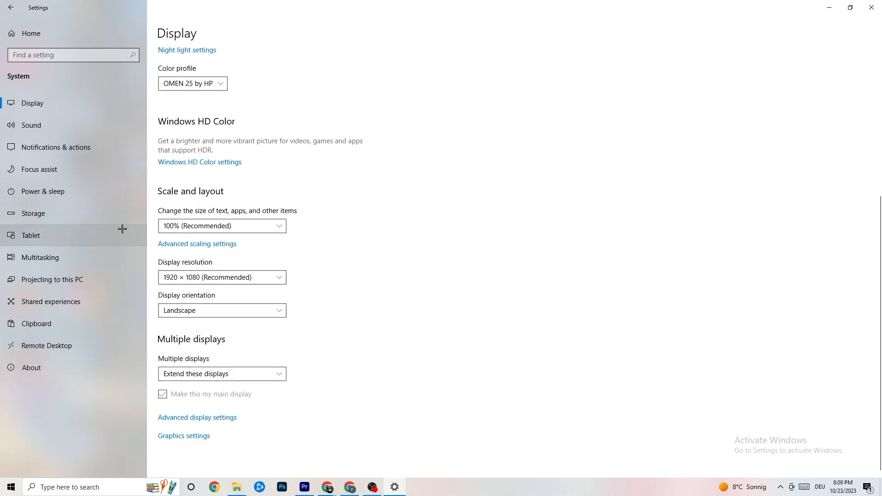
- Review the available power plans in the additional power settings and close Power Options
{"action": "left_click", "coordinate": [91, 188]}
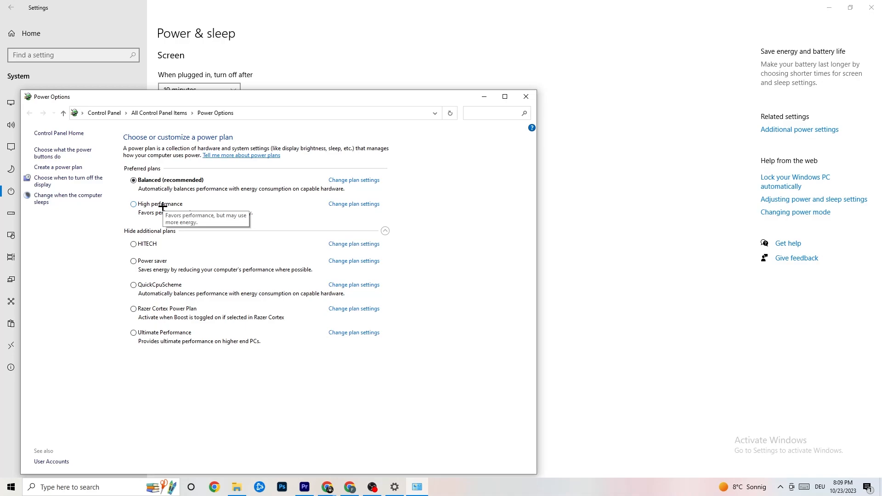
{"action": "left_click", "coordinate": [526, 98]}
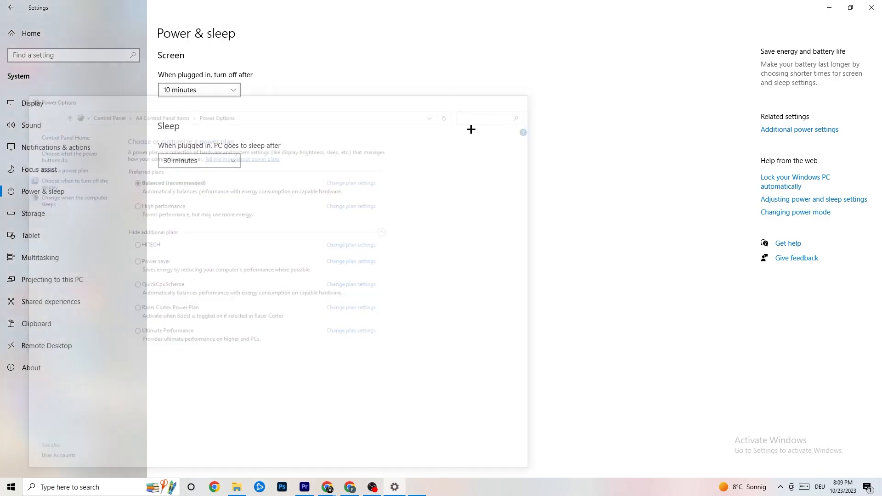
- Review the Storage Sense configuration, including how often it runs, and return to the Settings home page
{"action": "left_click", "coordinate": [57, 220]}
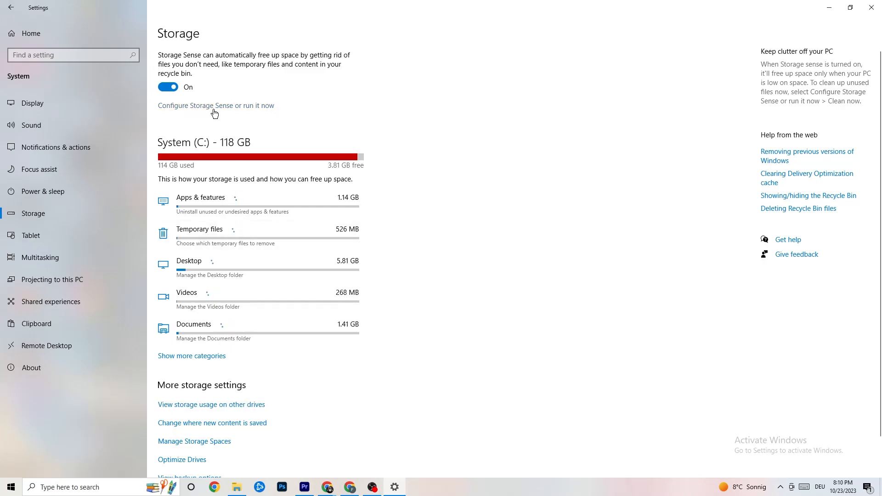
{"action": "left_click", "coordinate": [250, 105]}
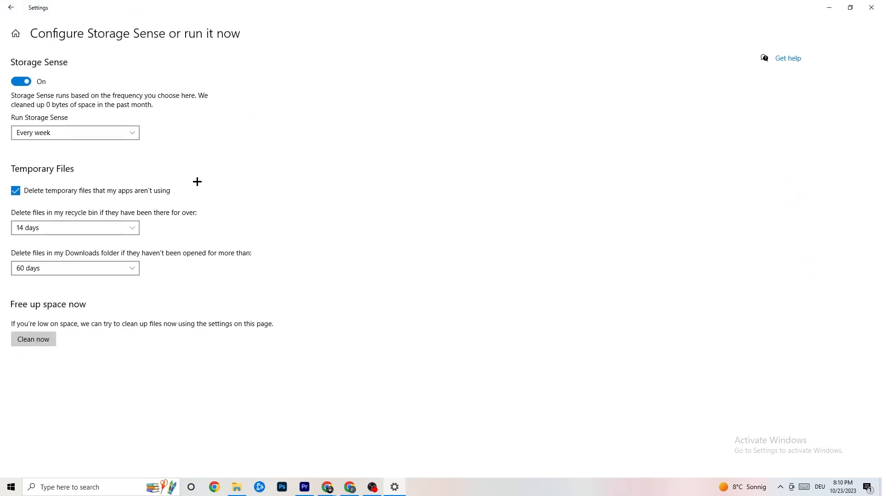
{"action": "left_click", "coordinate": [111, 133]}
{"action": "left_click", "coordinate": [275, 131]}
{"action": "left_click", "coordinate": [14, 10]}
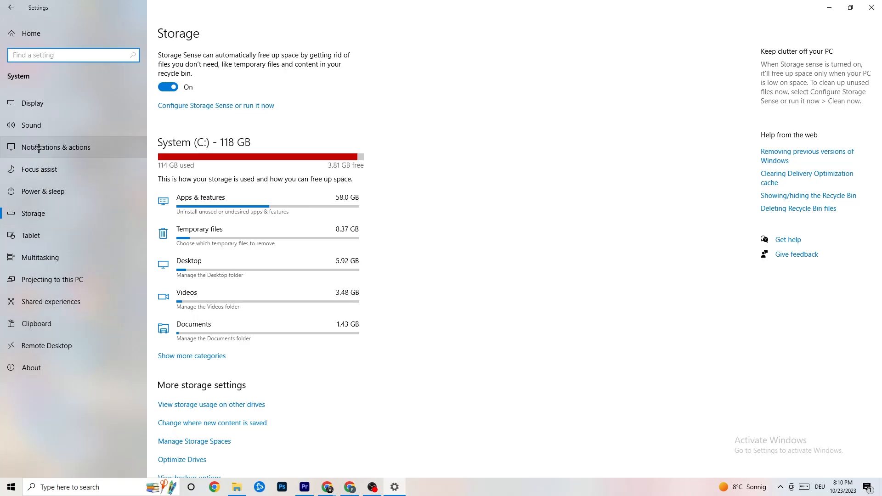
{"action": "left_click", "coordinate": [11, 7]}
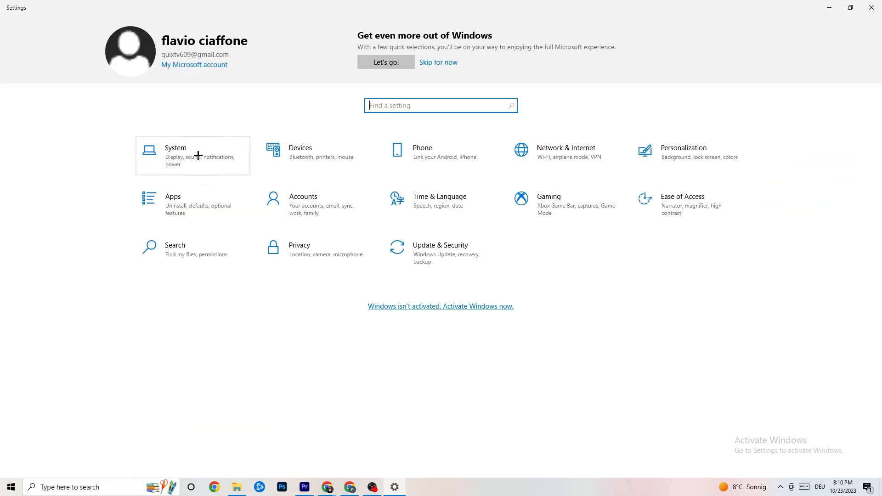
- Check the Xbox Game Bar, Captures and Game Mode pages of the Gaming settings and return to the Settings home page
{"action": "left_click", "coordinate": [537, 218]}
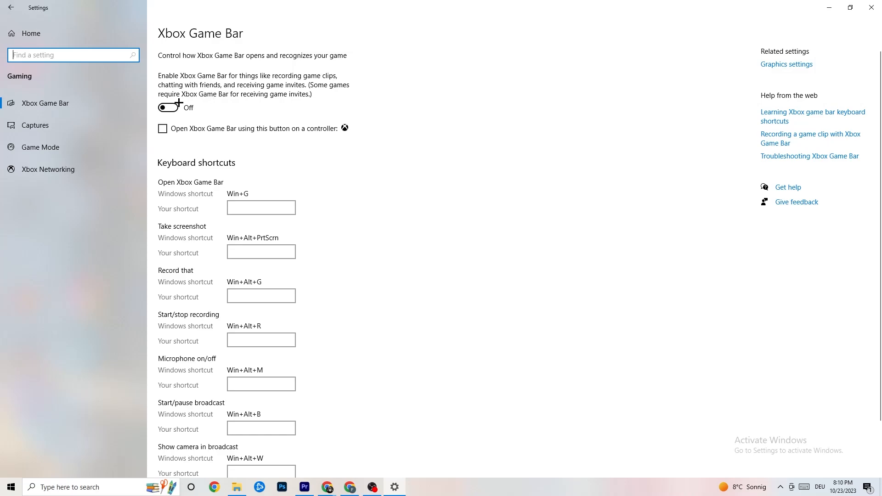
{"action": "left_click", "coordinate": [82, 125]}
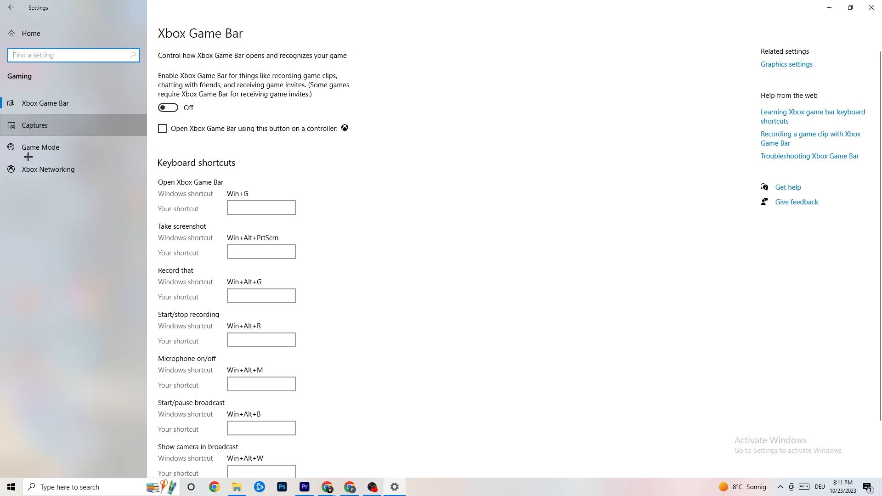
{"action": "scroll", "coordinate": [305, 192], "scroll_direction": "down", "scroll_amount": 3}
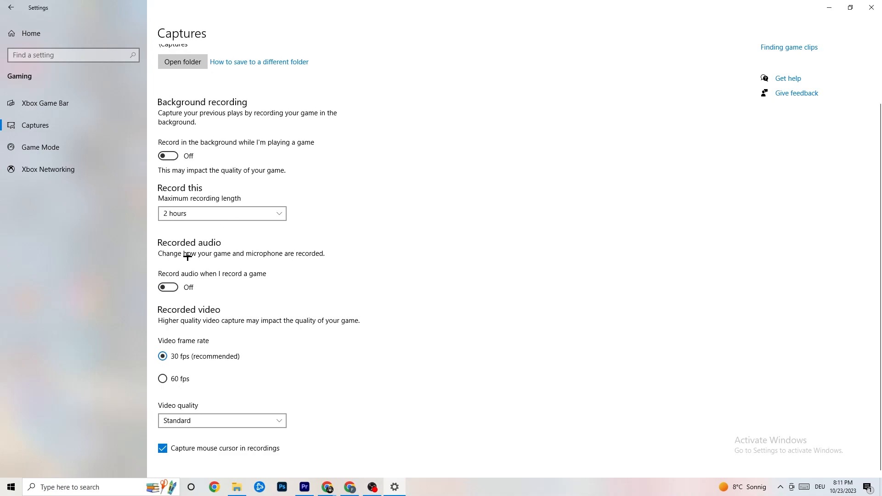
{"action": "left_click", "coordinate": [59, 146]}
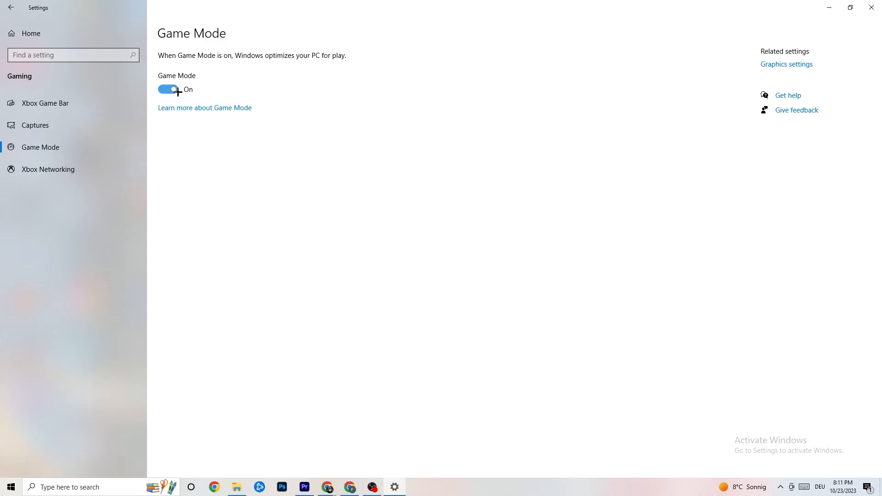
{"action": "left_click", "coordinate": [11, 8]}
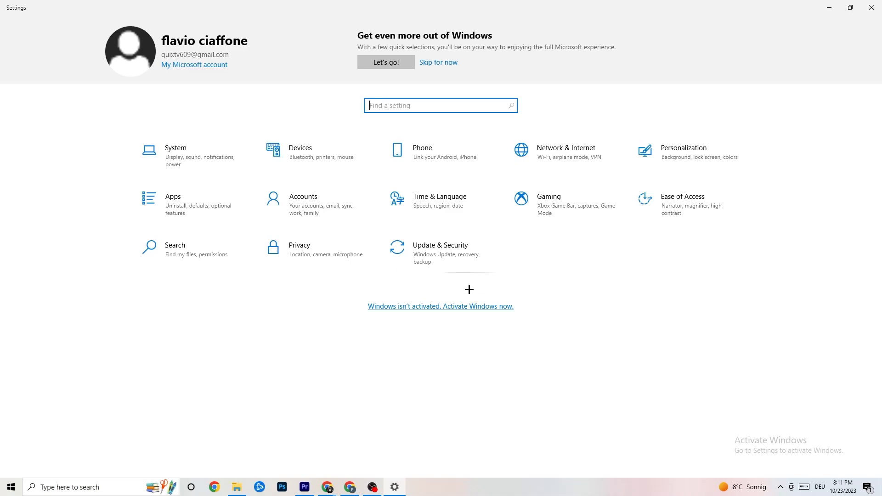
- Look at the Windows Update and Troubleshoot pages under Update & Security and close Settings
{"action": "left_click", "coordinate": [448, 249]}
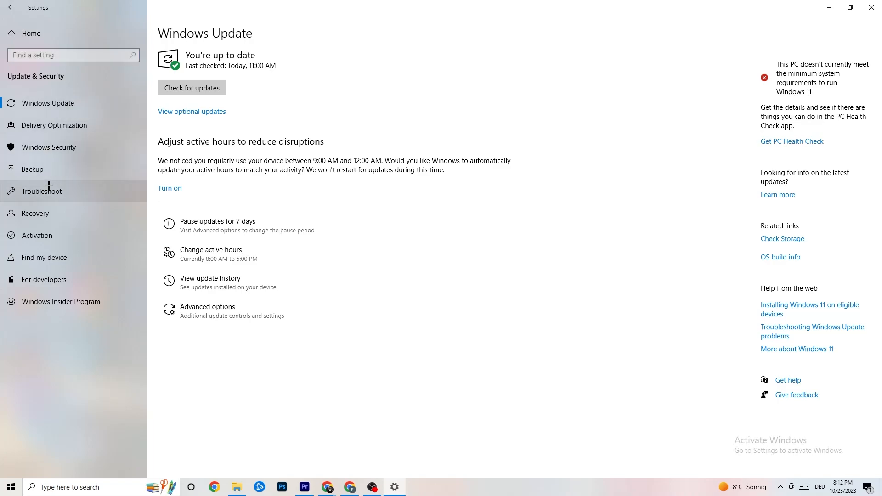
{"action": "left_click", "coordinate": [49, 185]}
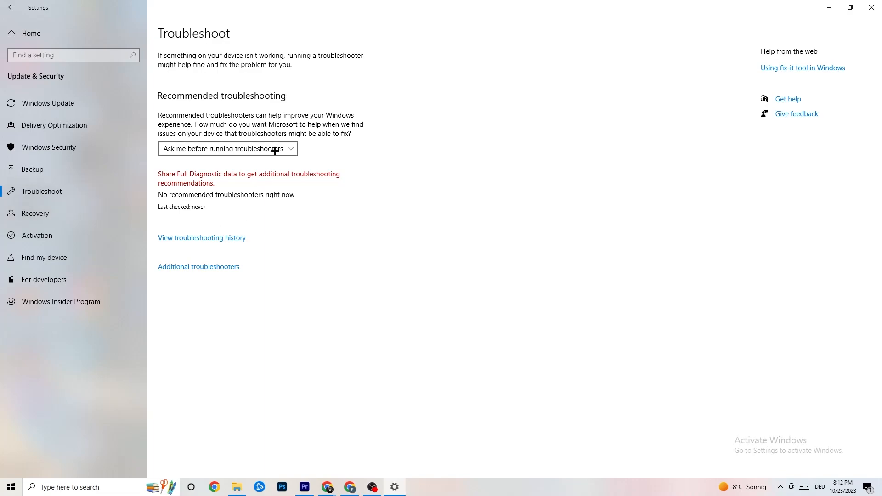
{"action": "left_click", "coordinate": [874, 3]}
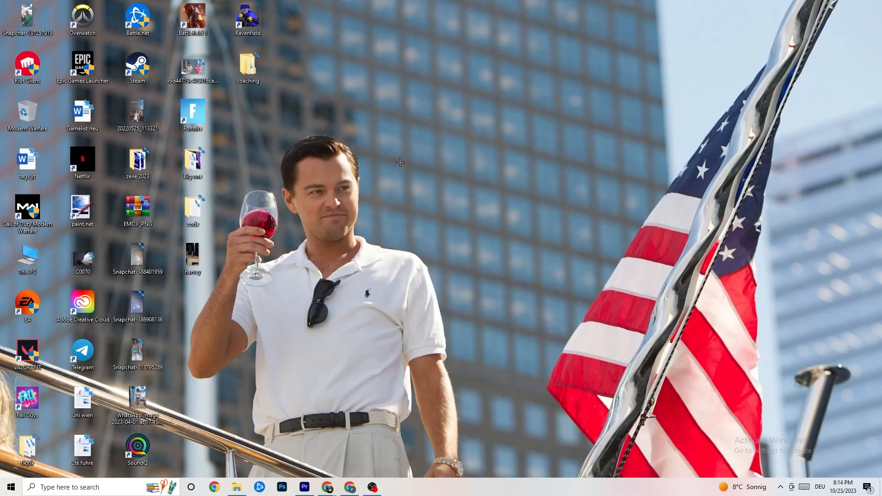
- Review the resolution and refresh rate choices in NVIDIA Control Panel and close it
{"action": "right_click", "coordinate": [395, 119]}
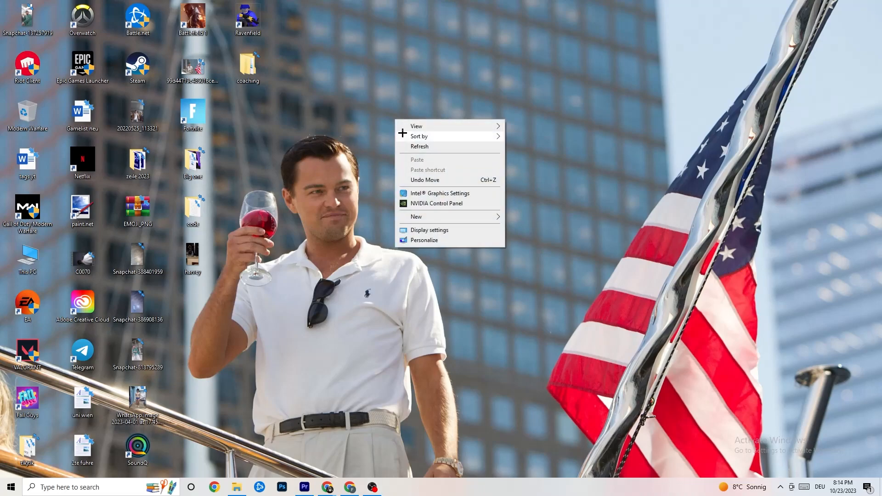
{"action": "left_click", "coordinate": [427, 203]}
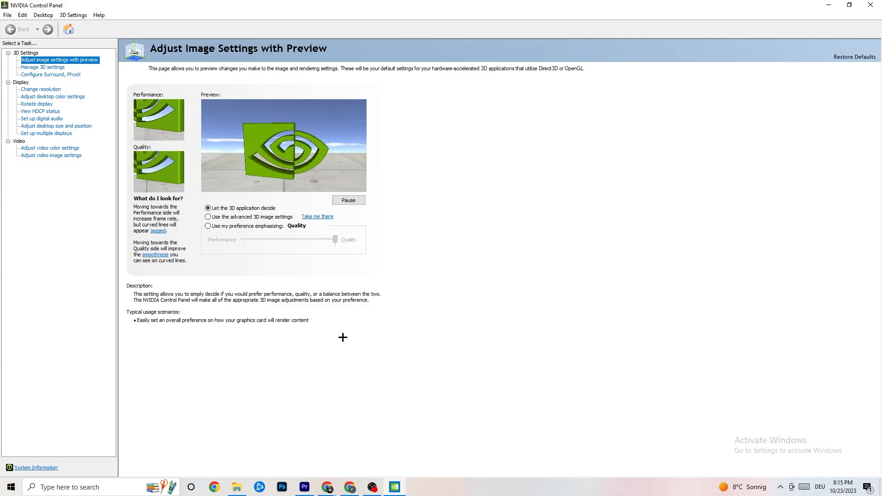
{"action": "left_click", "coordinate": [39, 89]}
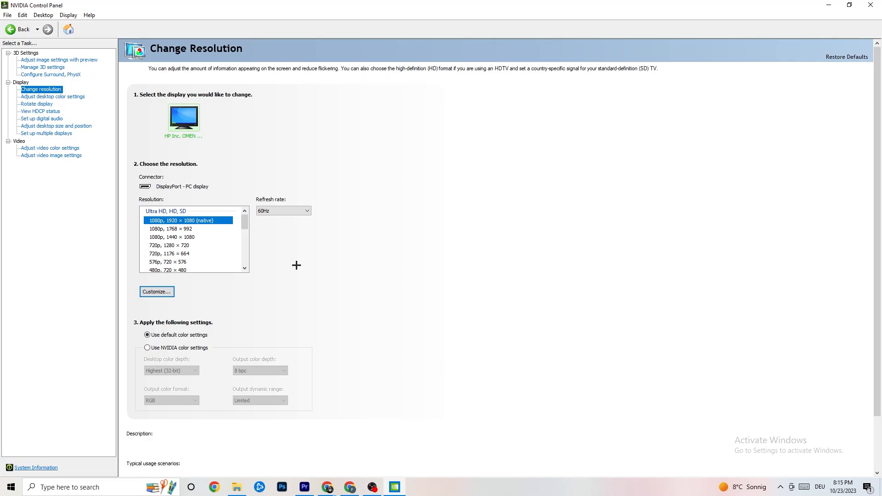
{"action": "mouse_move", "coordinate": [214, 224]}
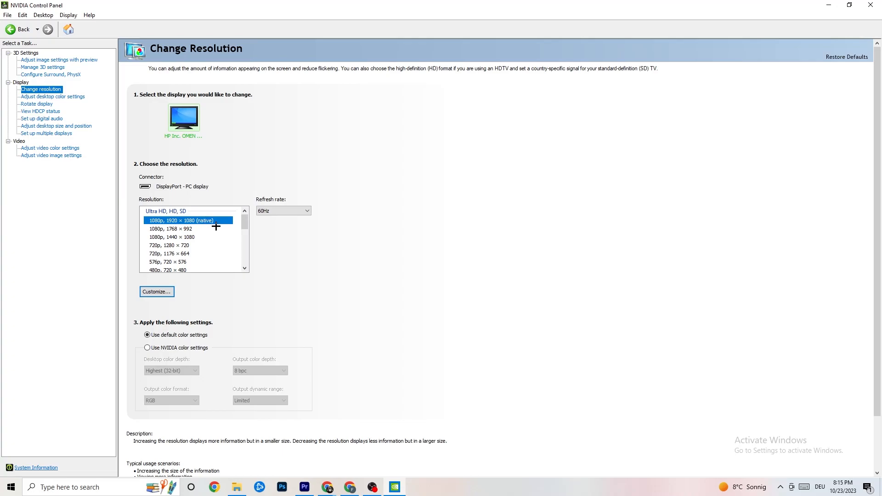
{"action": "scroll", "coordinate": [244, 226], "scroll_direction": "down", "scroll_amount": 1}
{"action": "scroll", "coordinate": [244, 225], "scroll_direction": "up", "scroll_amount": 1}
{"action": "key", "text": "alt+F4"}
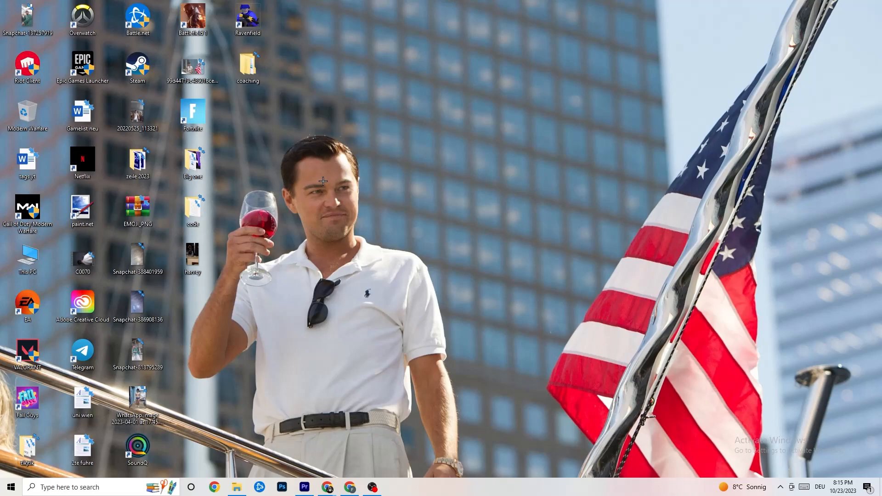
- View the PC's sleep, shut down and restart options, leaving without choosing one
{"action": "left_click", "coordinate": [11, 487]}
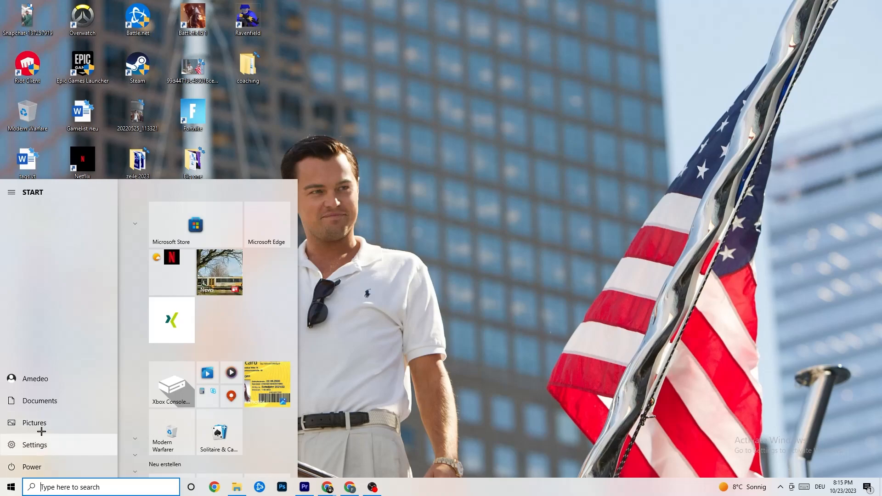
{"action": "left_click", "coordinate": [90, 462]}
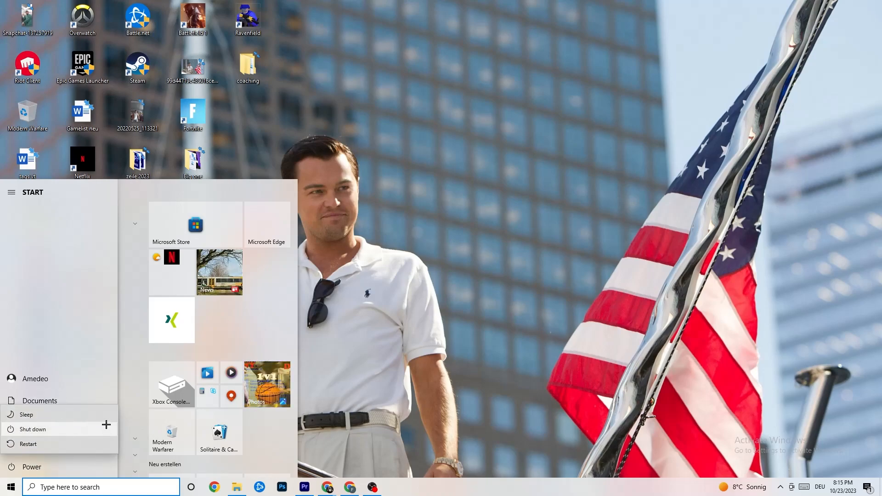
{"action": "left_click", "coordinate": [492, 282]}
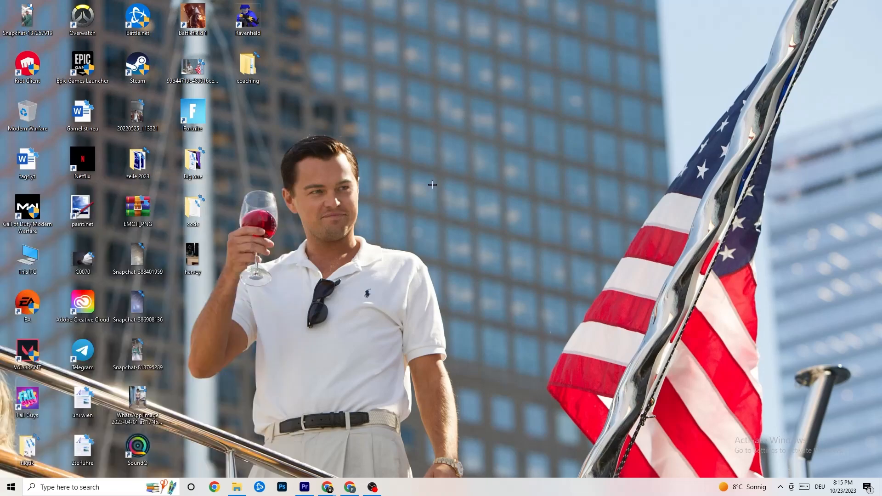